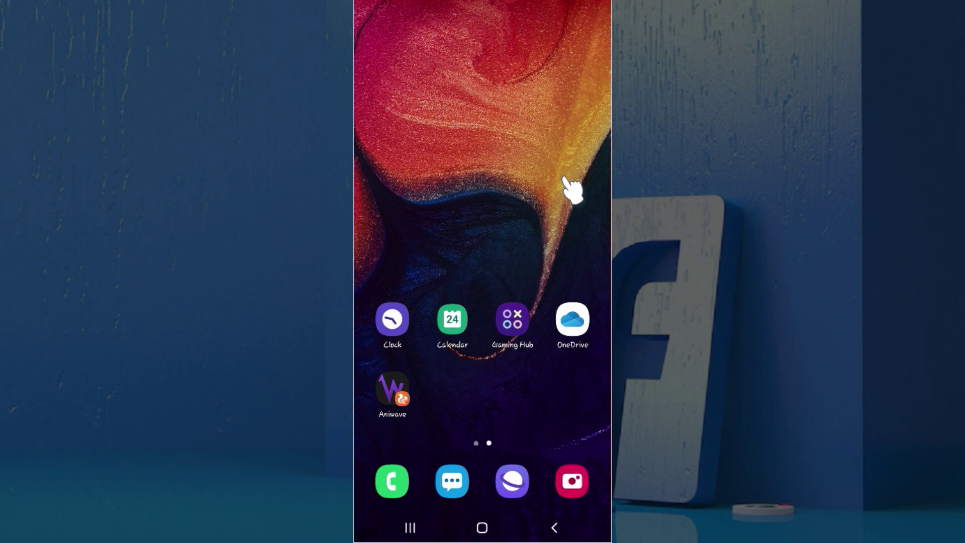
Step: Launch Messenger from the Social folder in the app drawer
left_click_drag(506, 256, 498, 121)
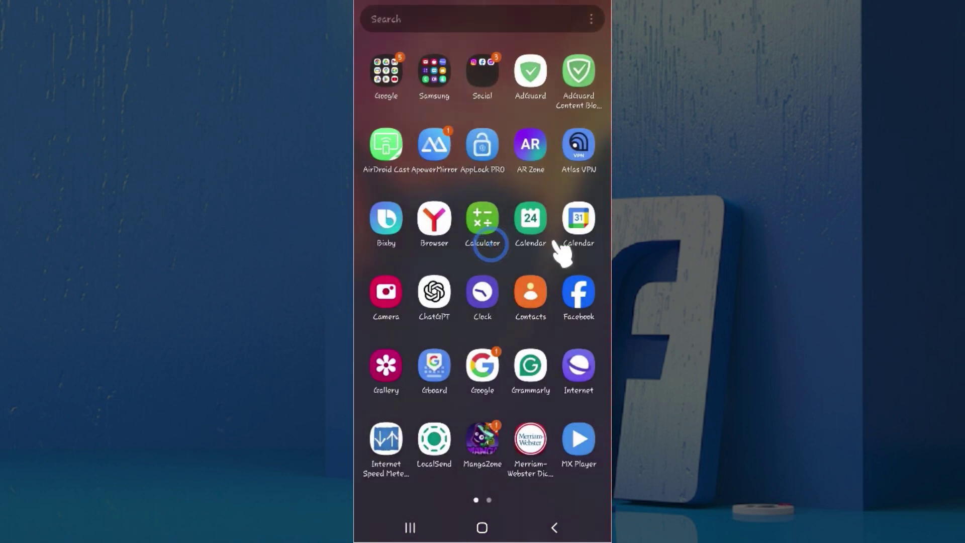
left_click(482, 71)
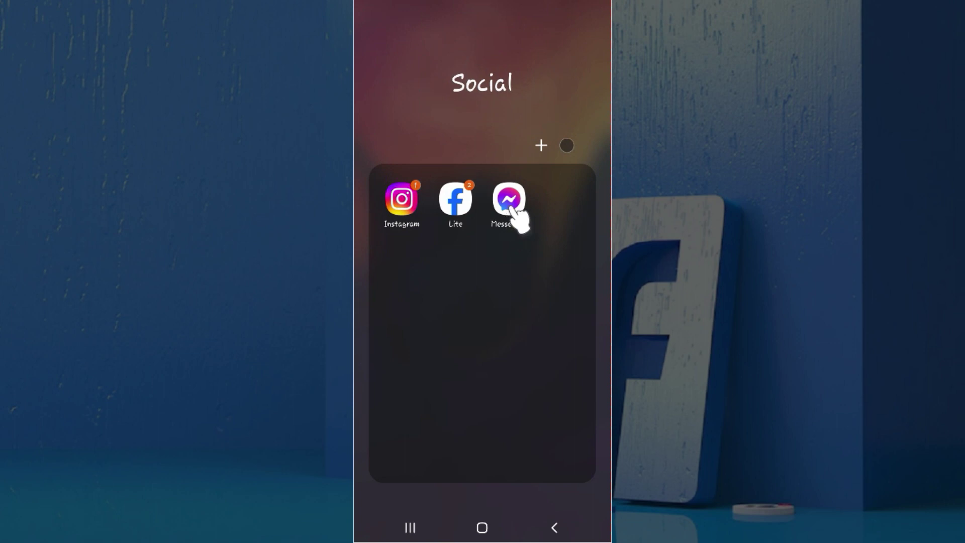
left_click(510, 200)
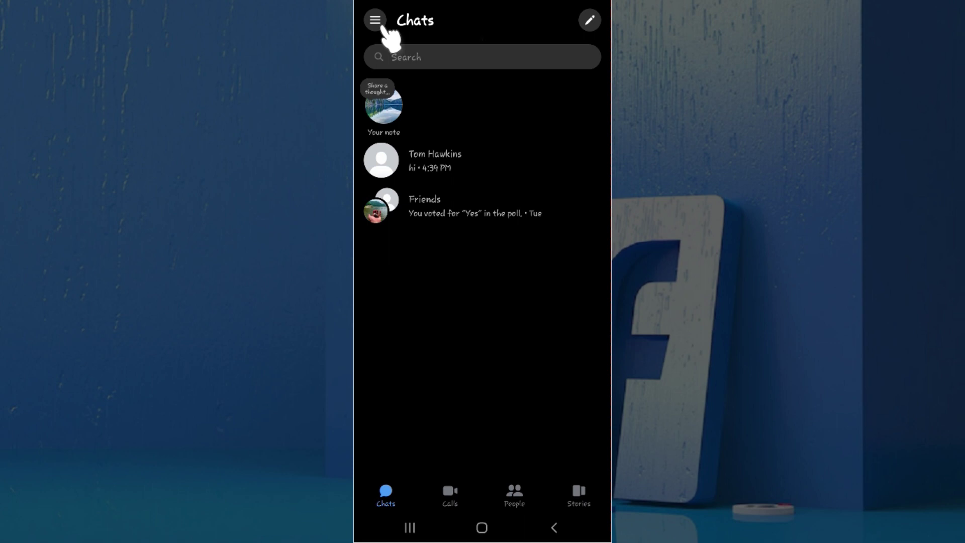
Step: Open the side drawer from the hamburger menu on the Chats list
left_click(375, 20)
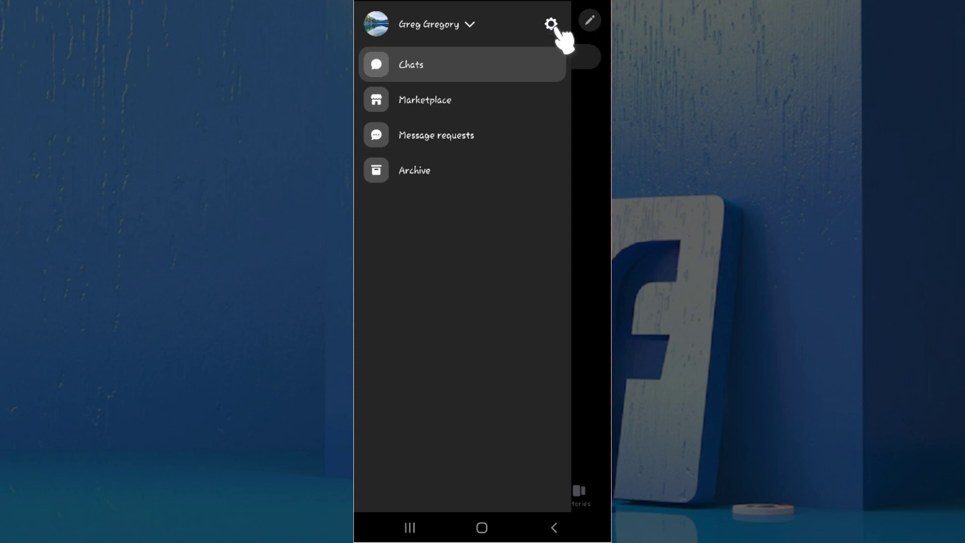
Step: Open the Me settings page from the gear icon in the side drawer
left_click(552, 24)
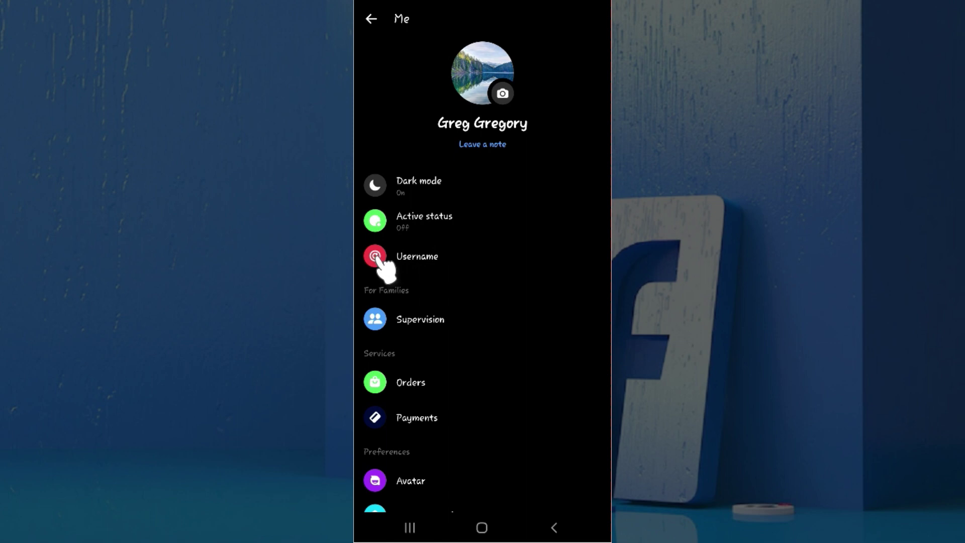
Step: Choose Edit username under Username and focus the Change username field
left_click(416, 256)
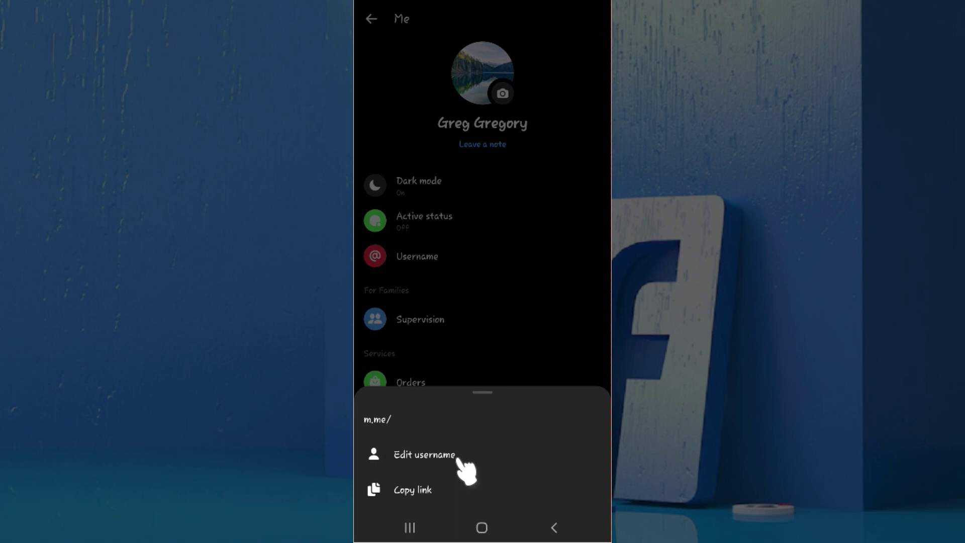
left_click(458, 470)
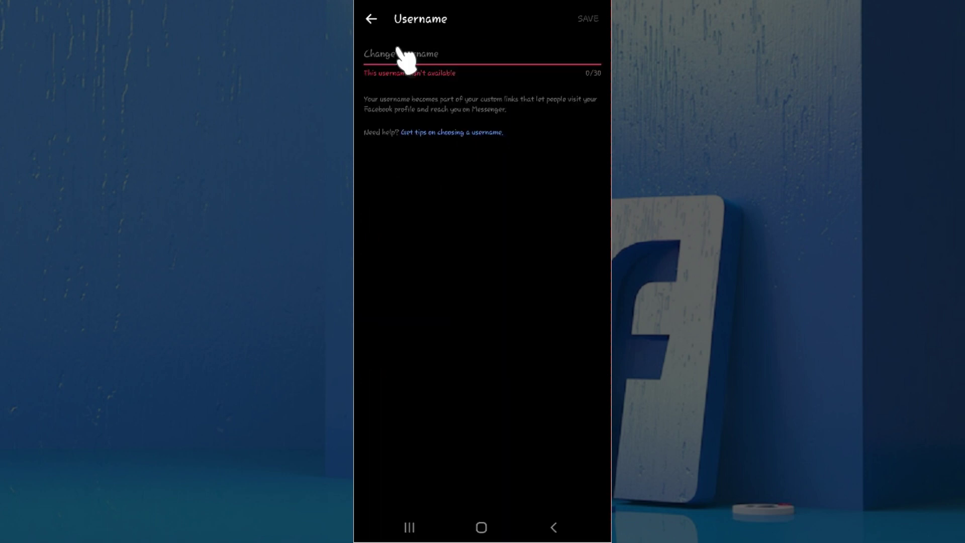
left_click(405, 53)
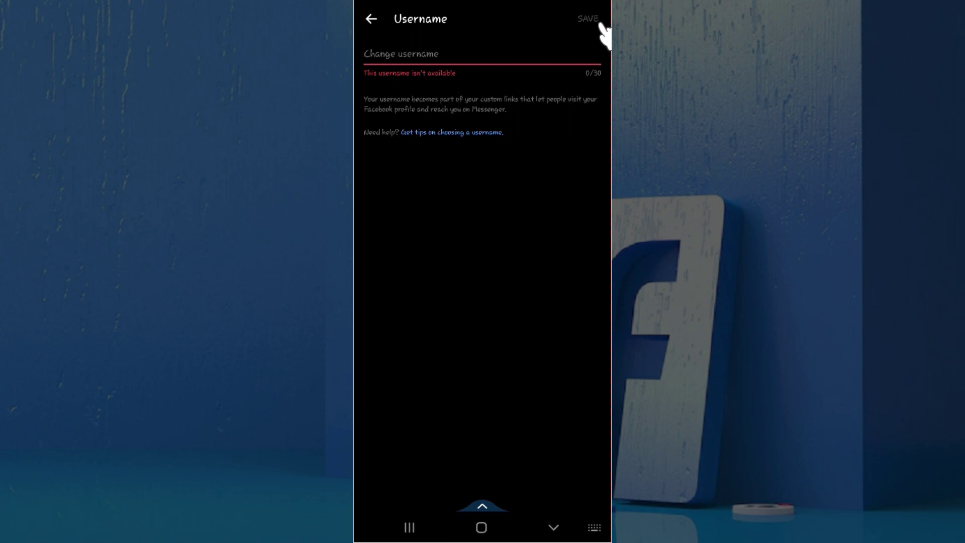
Step: Leave the Username screen without changes, back to Me settings
left_click(371, 19)
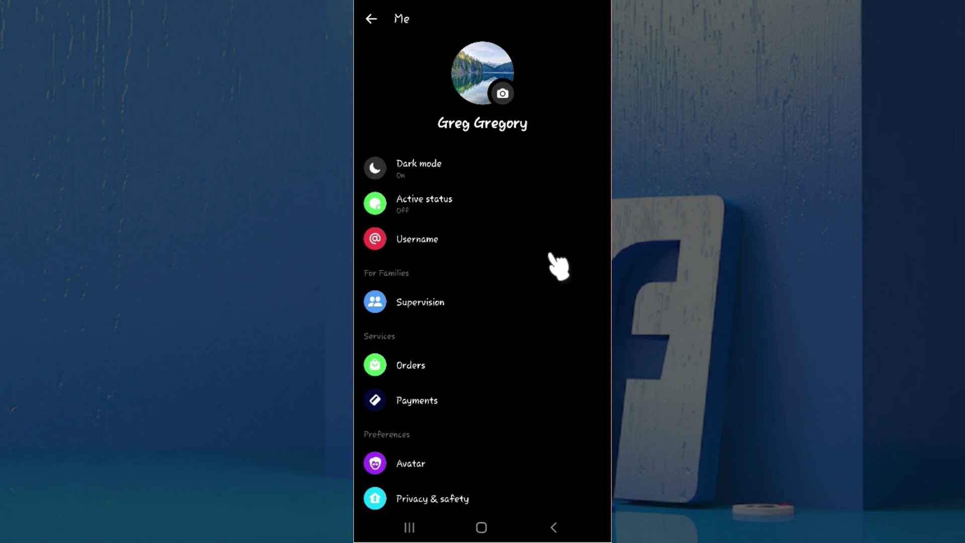